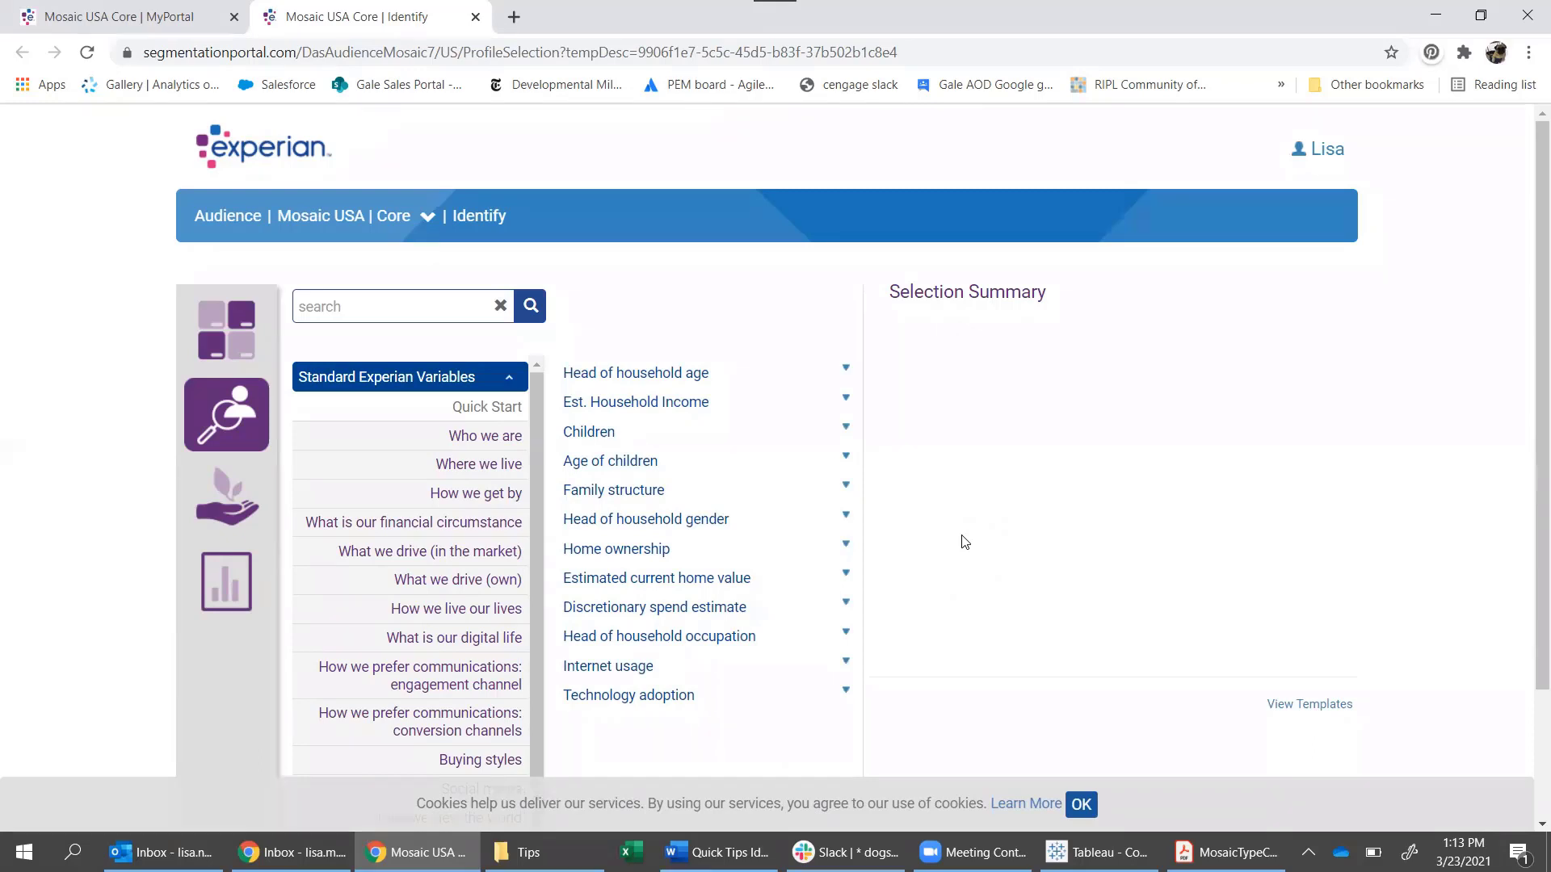
Browse the Who we are, How we get by and How we live our lives variables, peeking at Arts and Leisure lists
click(459, 440)
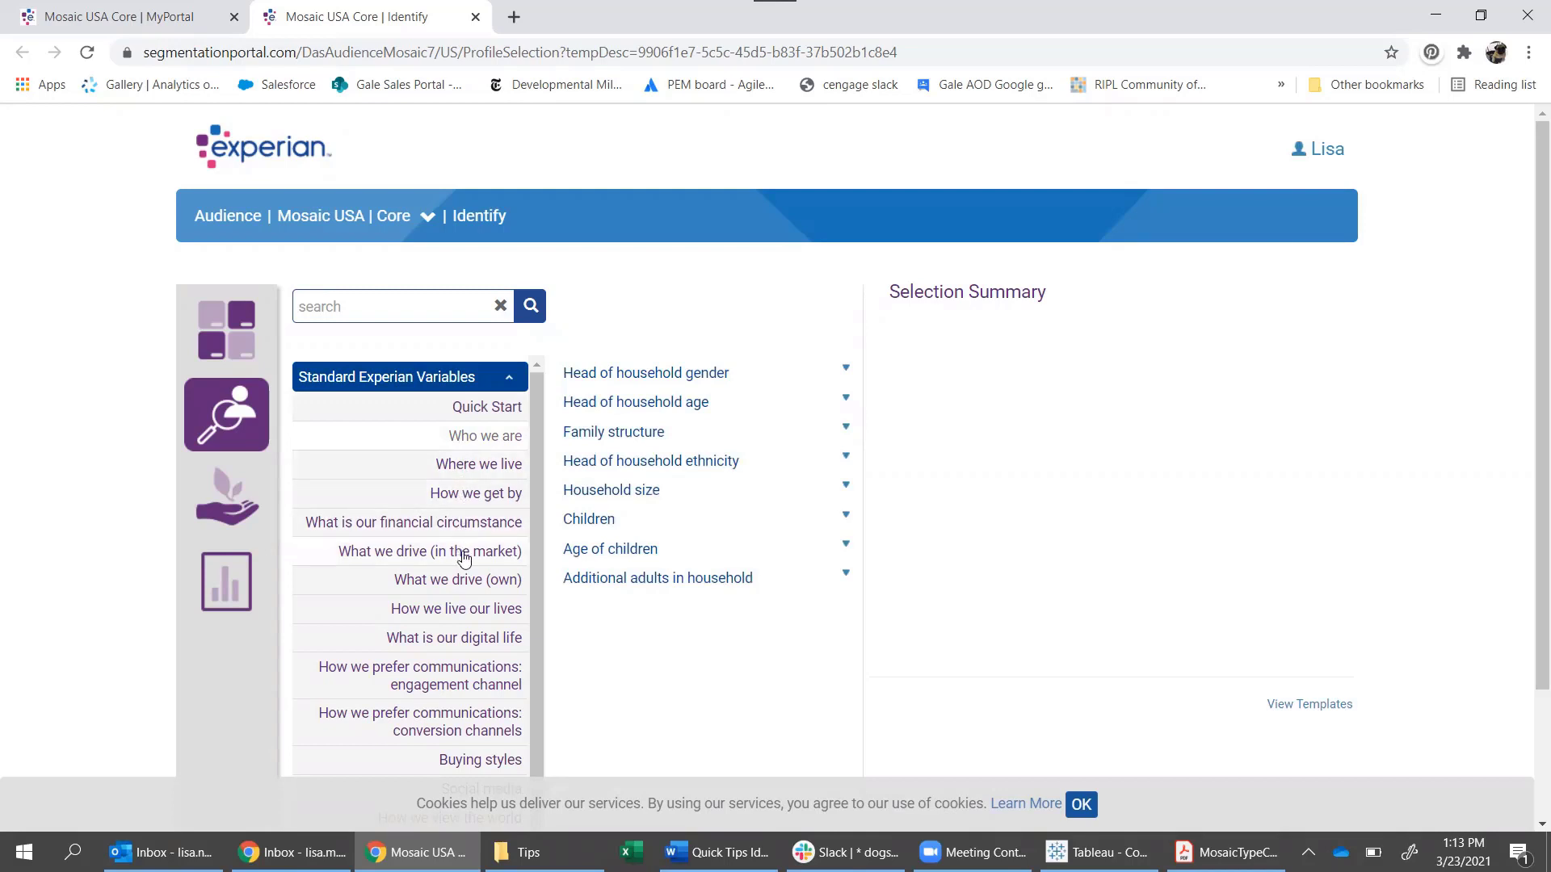
click(474, 495)
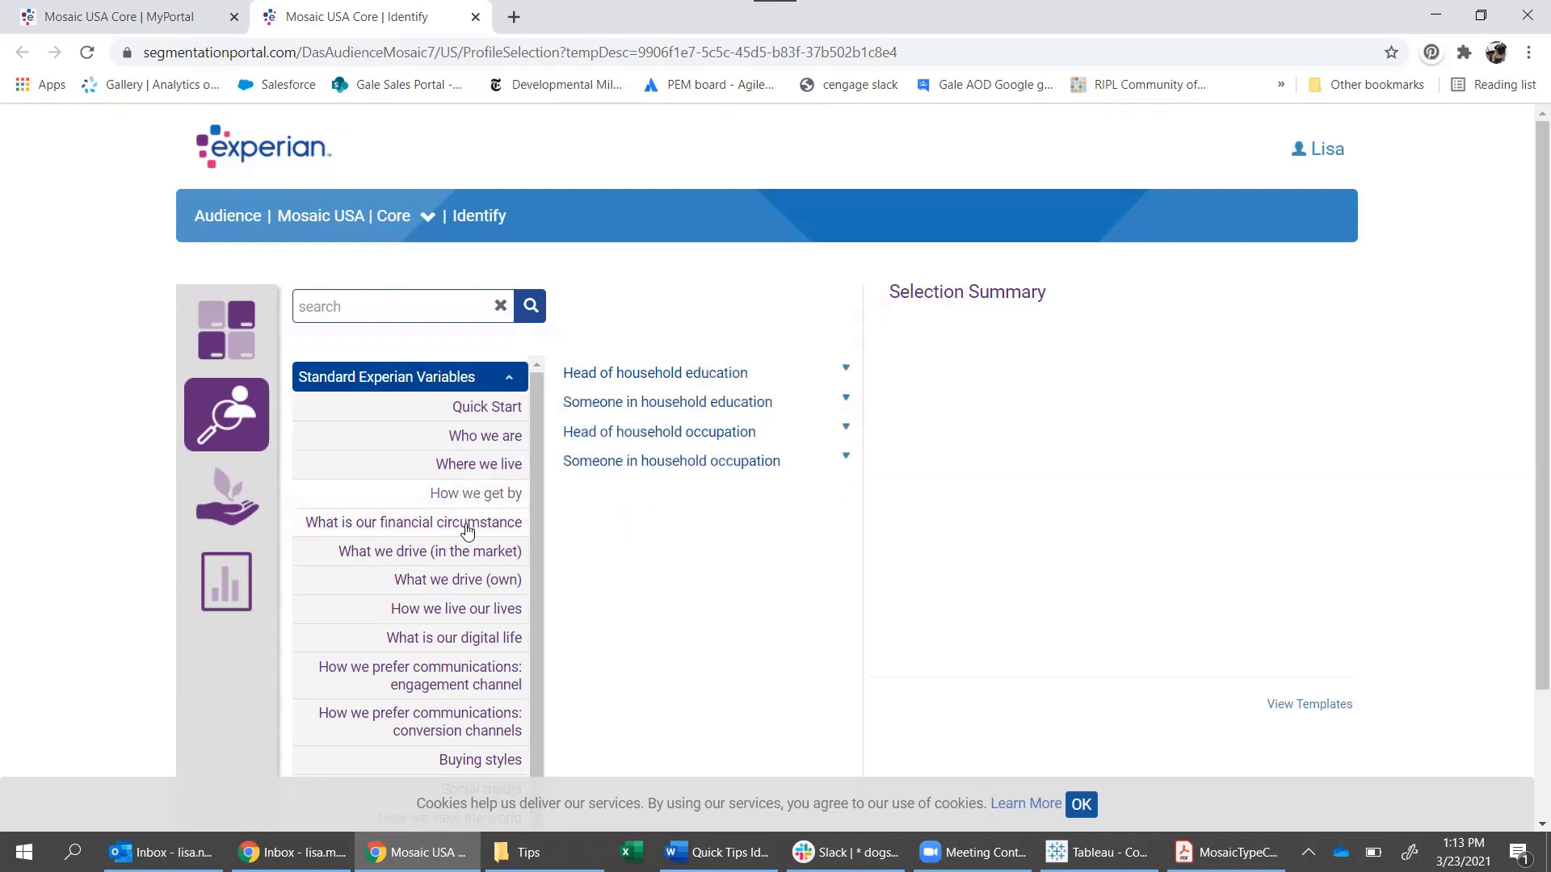
click(444, 614)
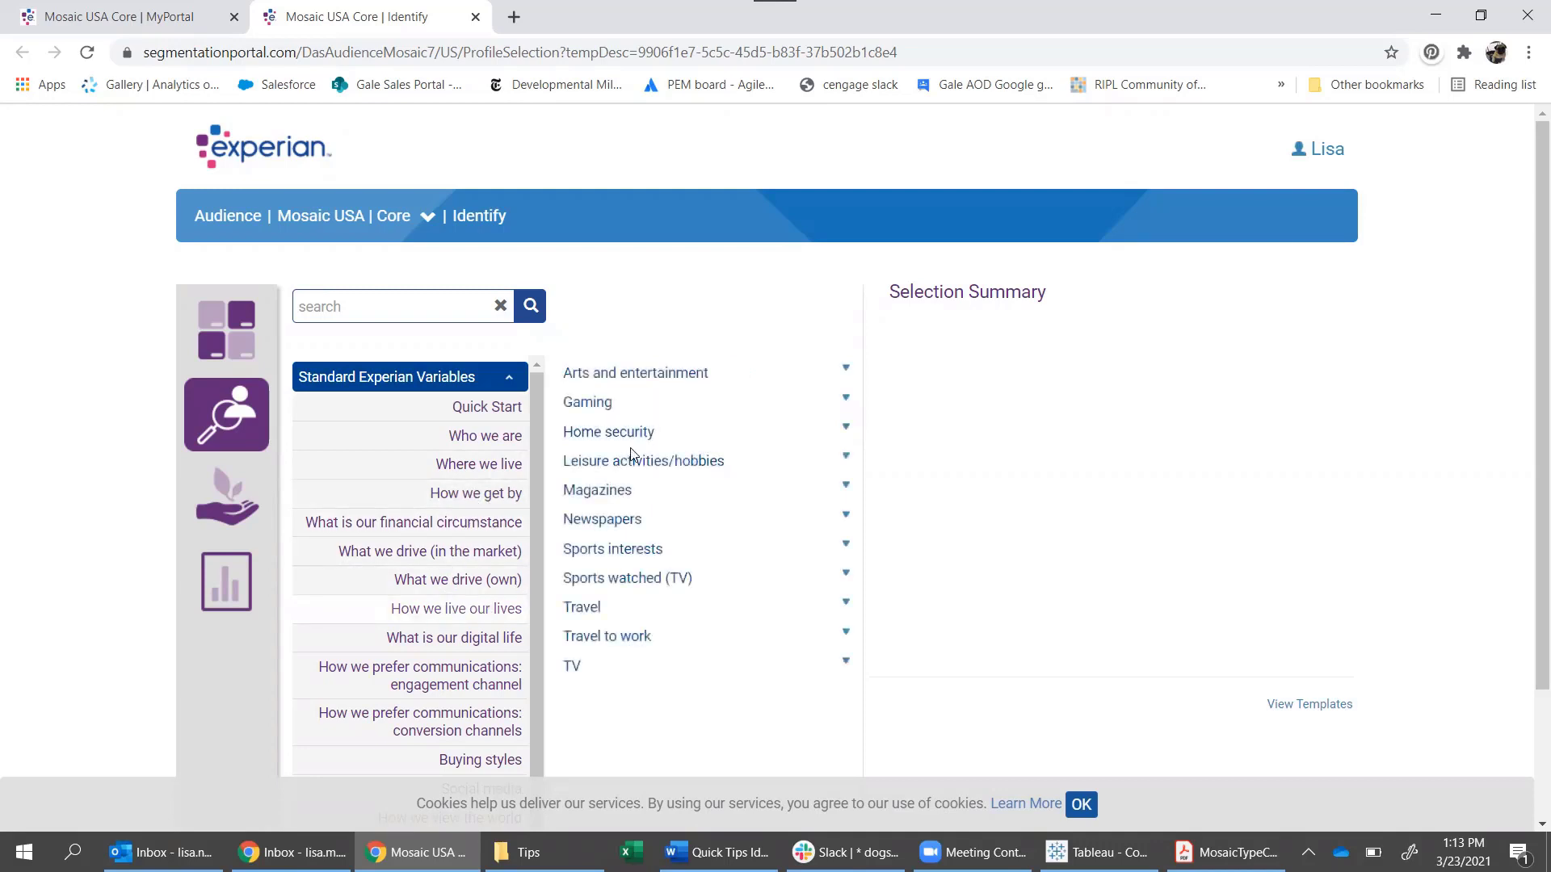
click(656, 378)
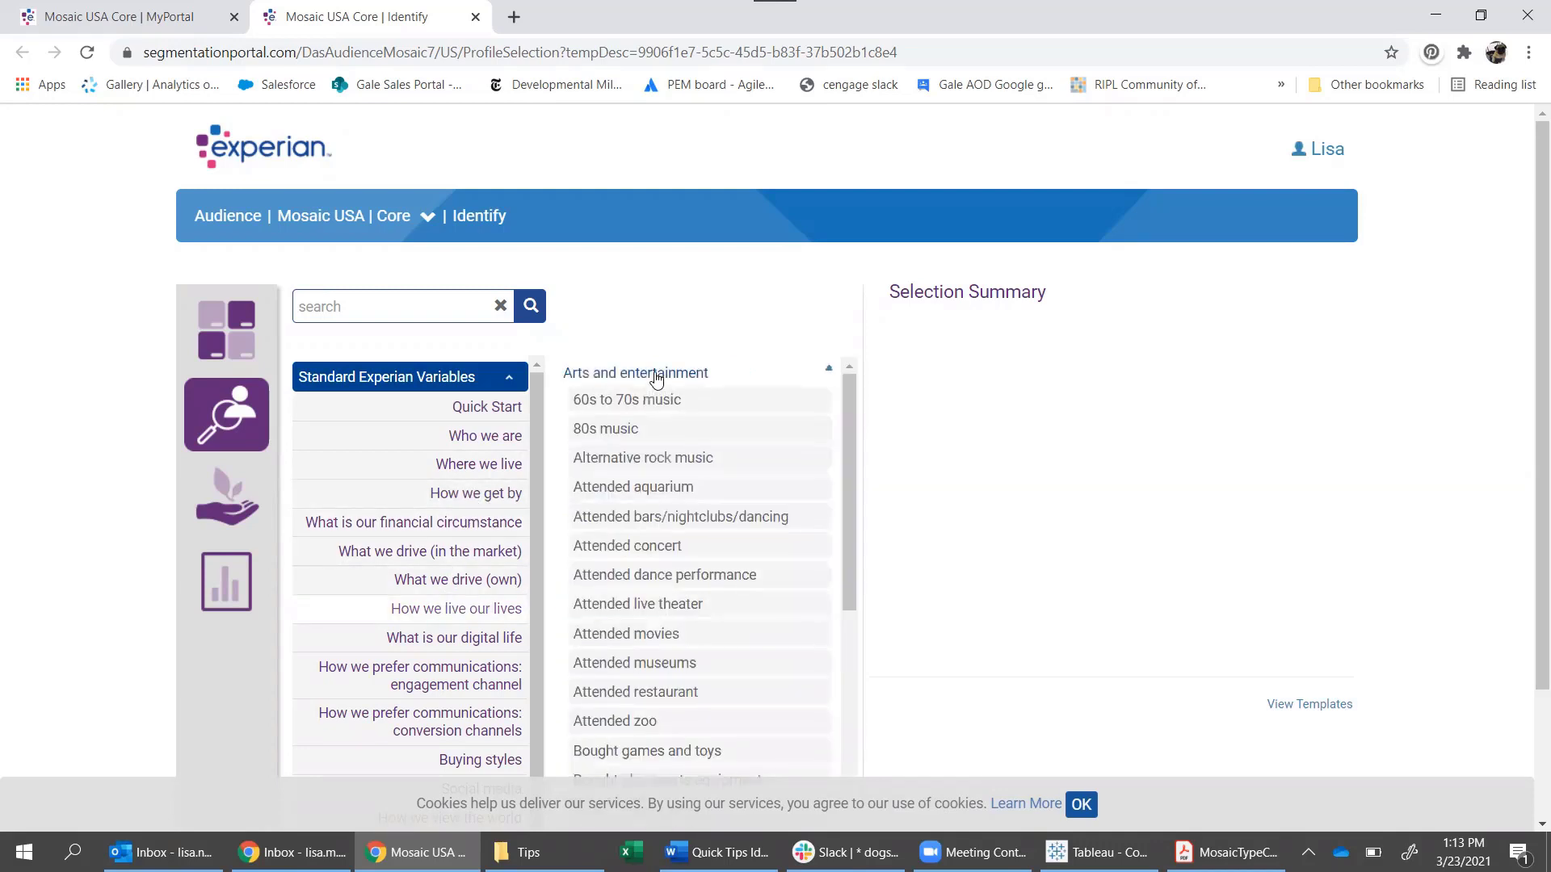
click(655, 376)
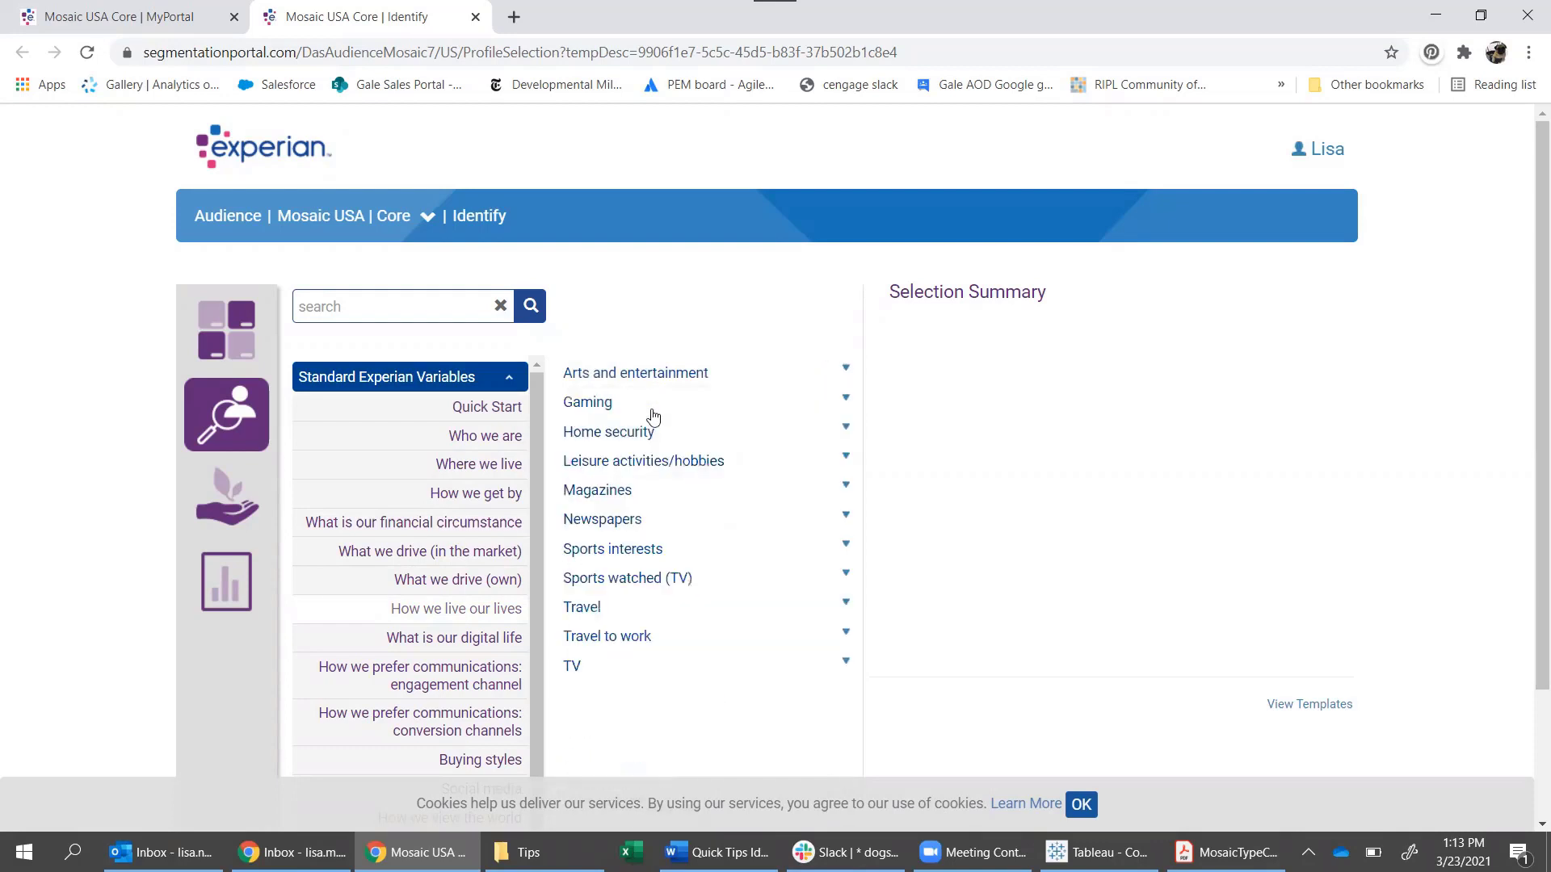
click(643, 468)
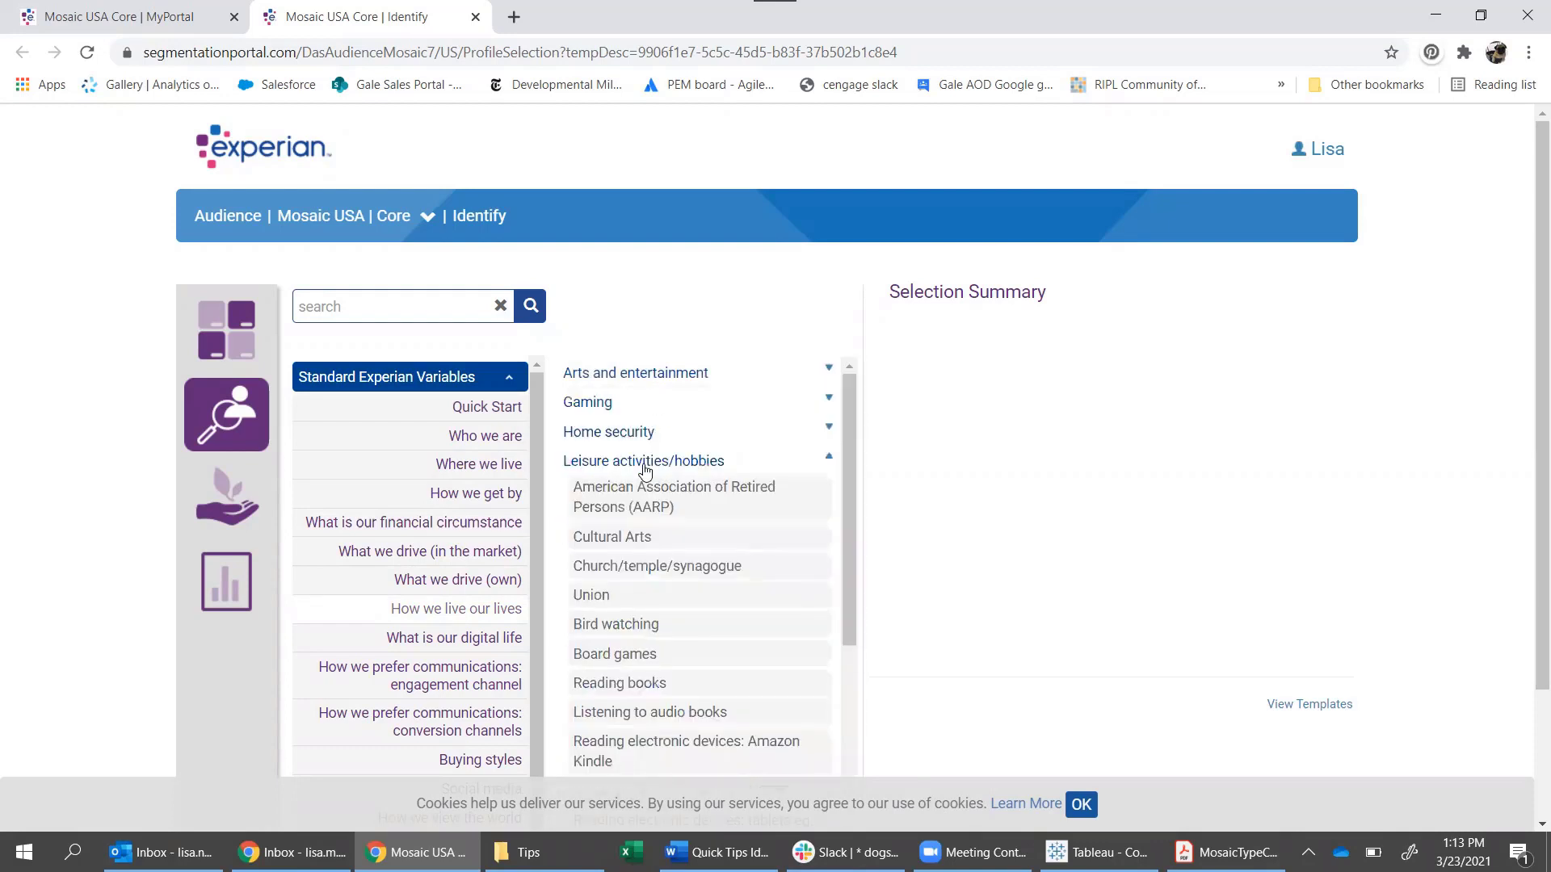
click(643, 467)
Browse the digital life, engagement channel, Social media and How we view the world variables
scroll(436, 575, down, 1)
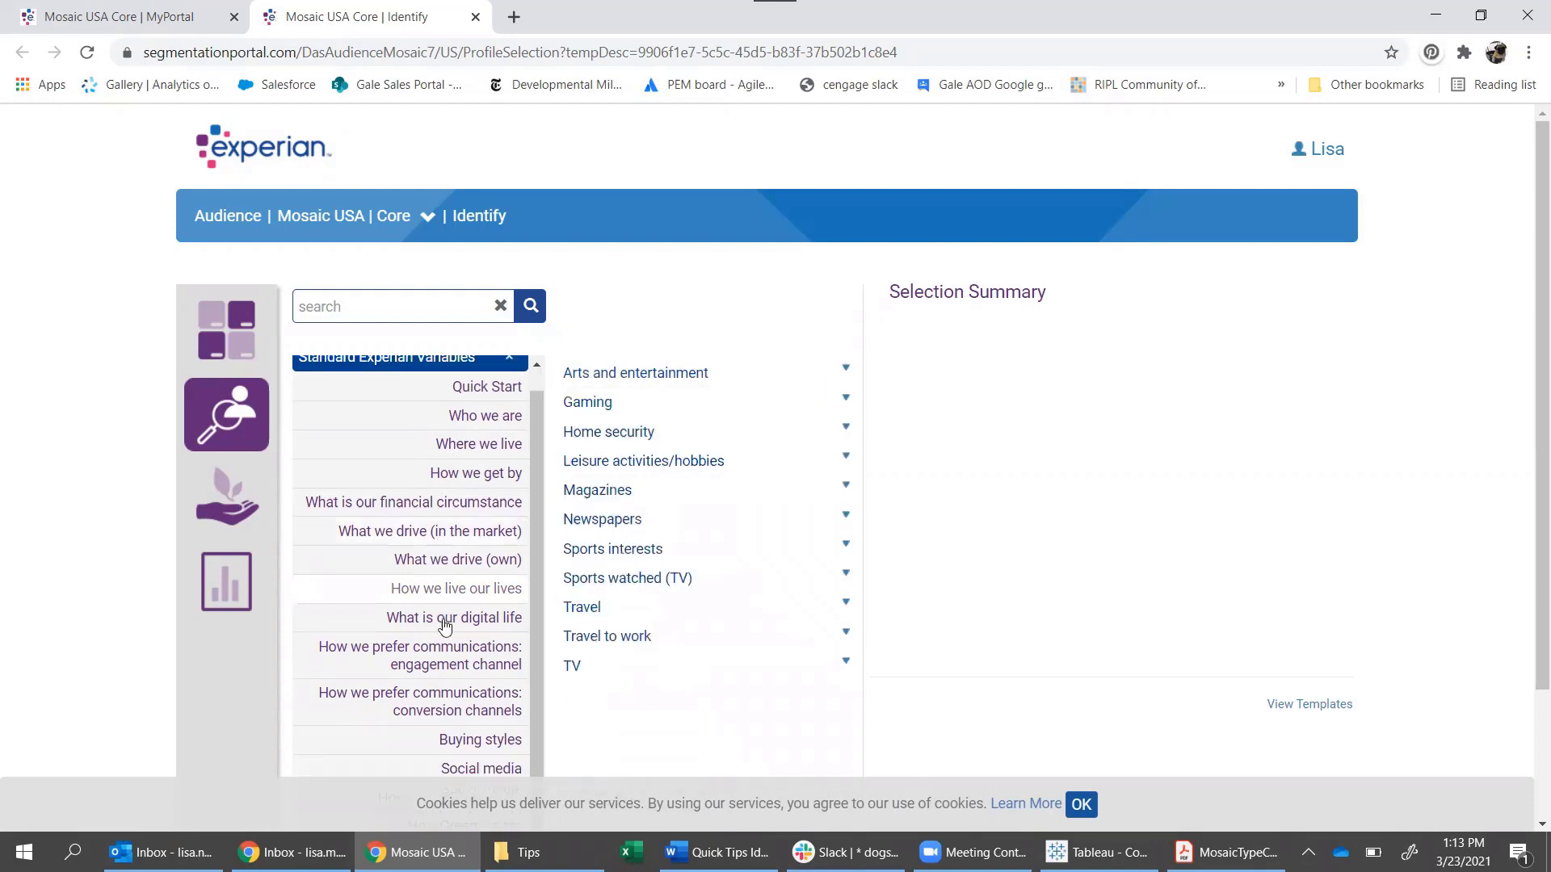
click(444, 620)
scroll(445, 623, down, 1)
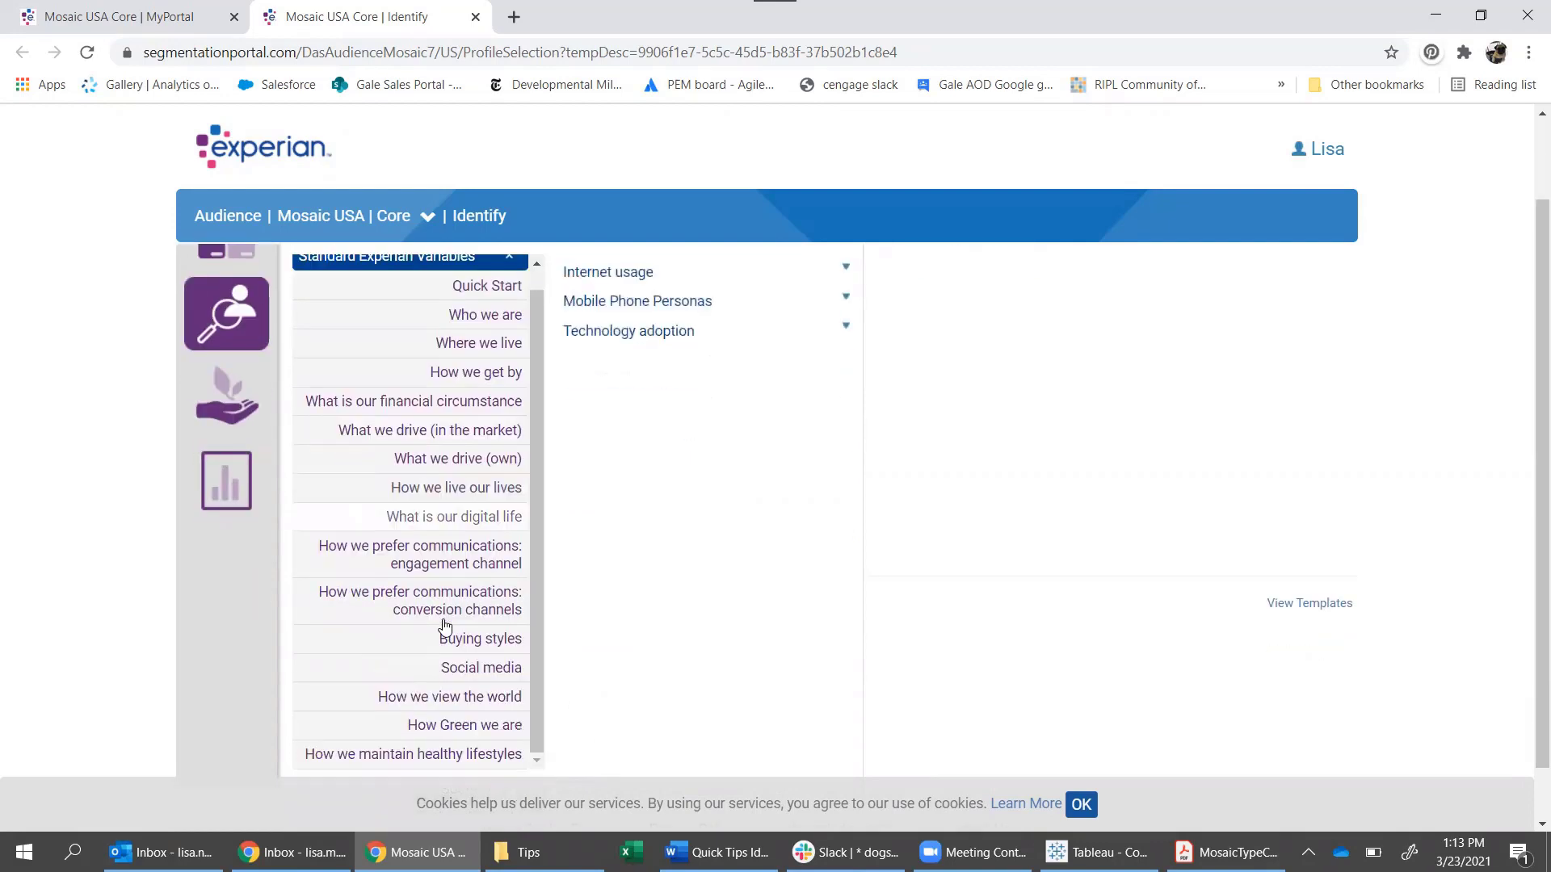
click(448, 569)
click(662, 279)
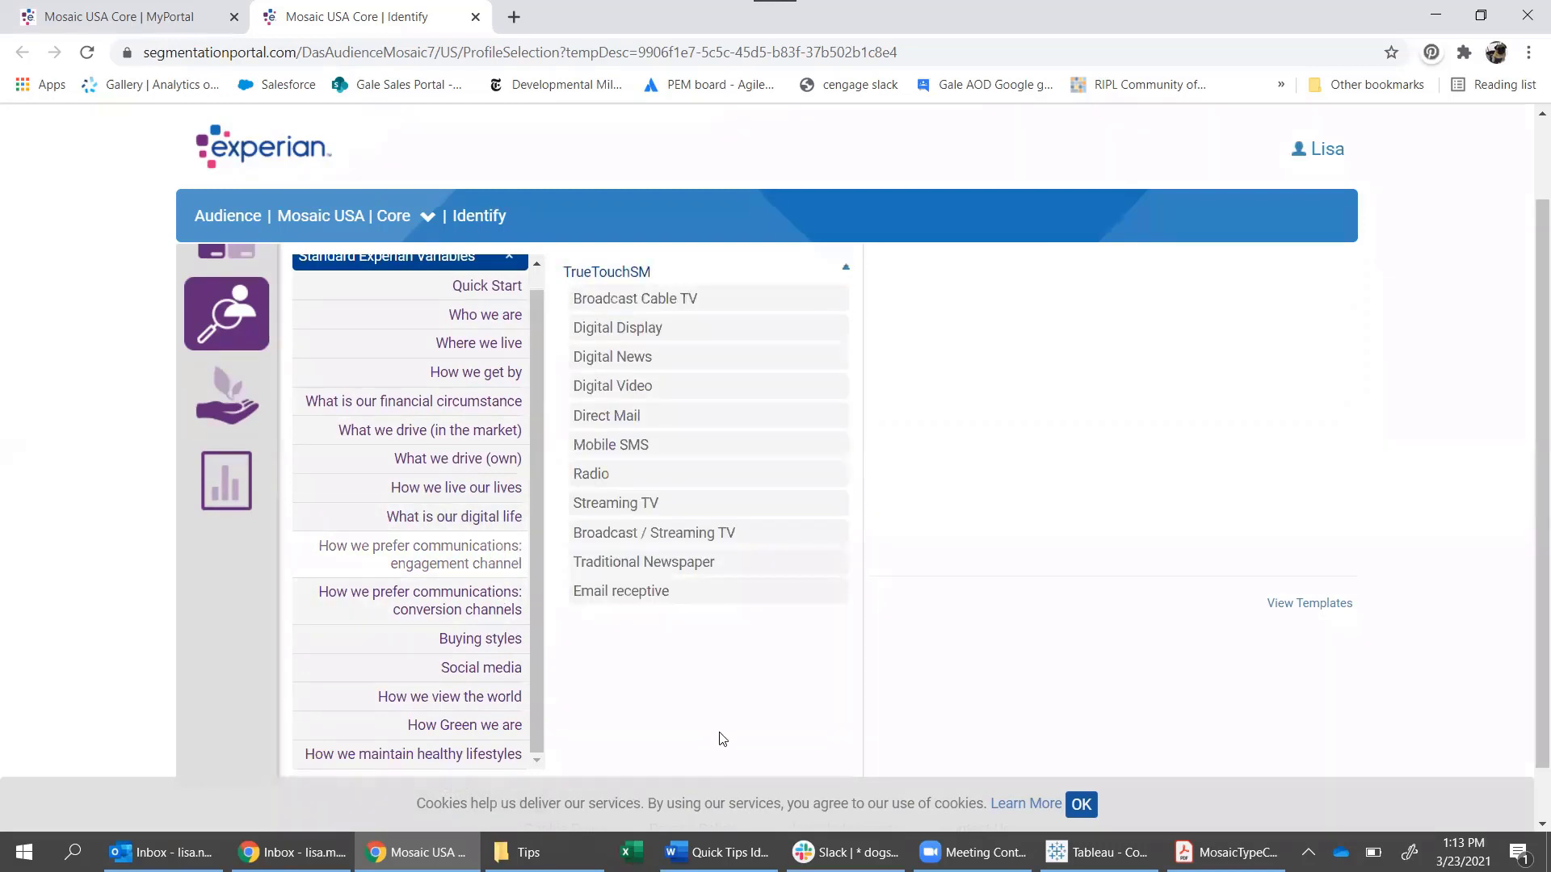
click(450, 673)
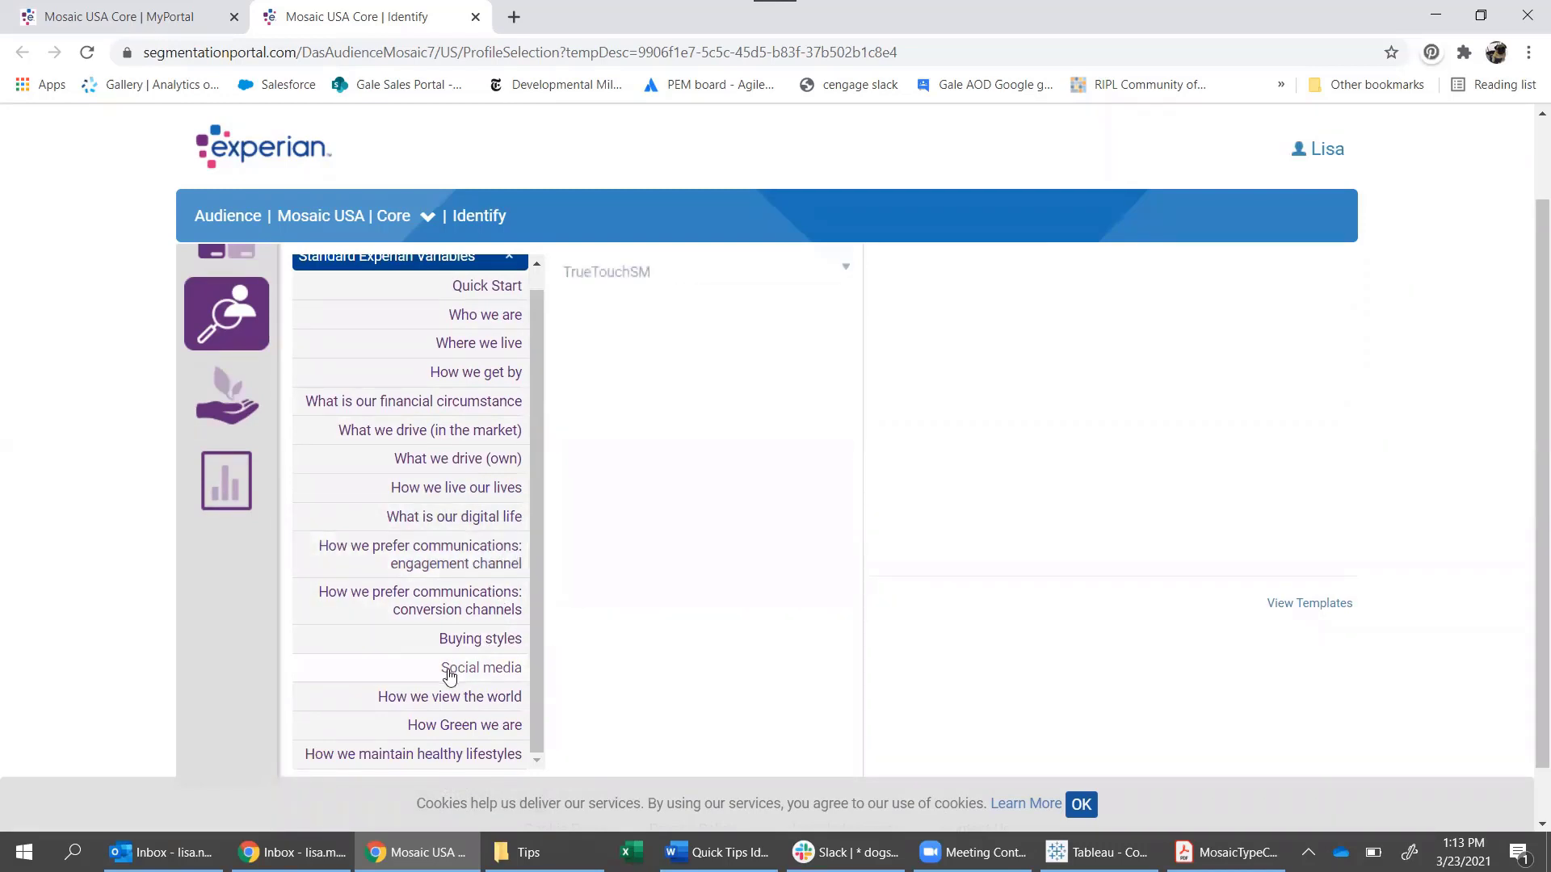
click(651, 275)
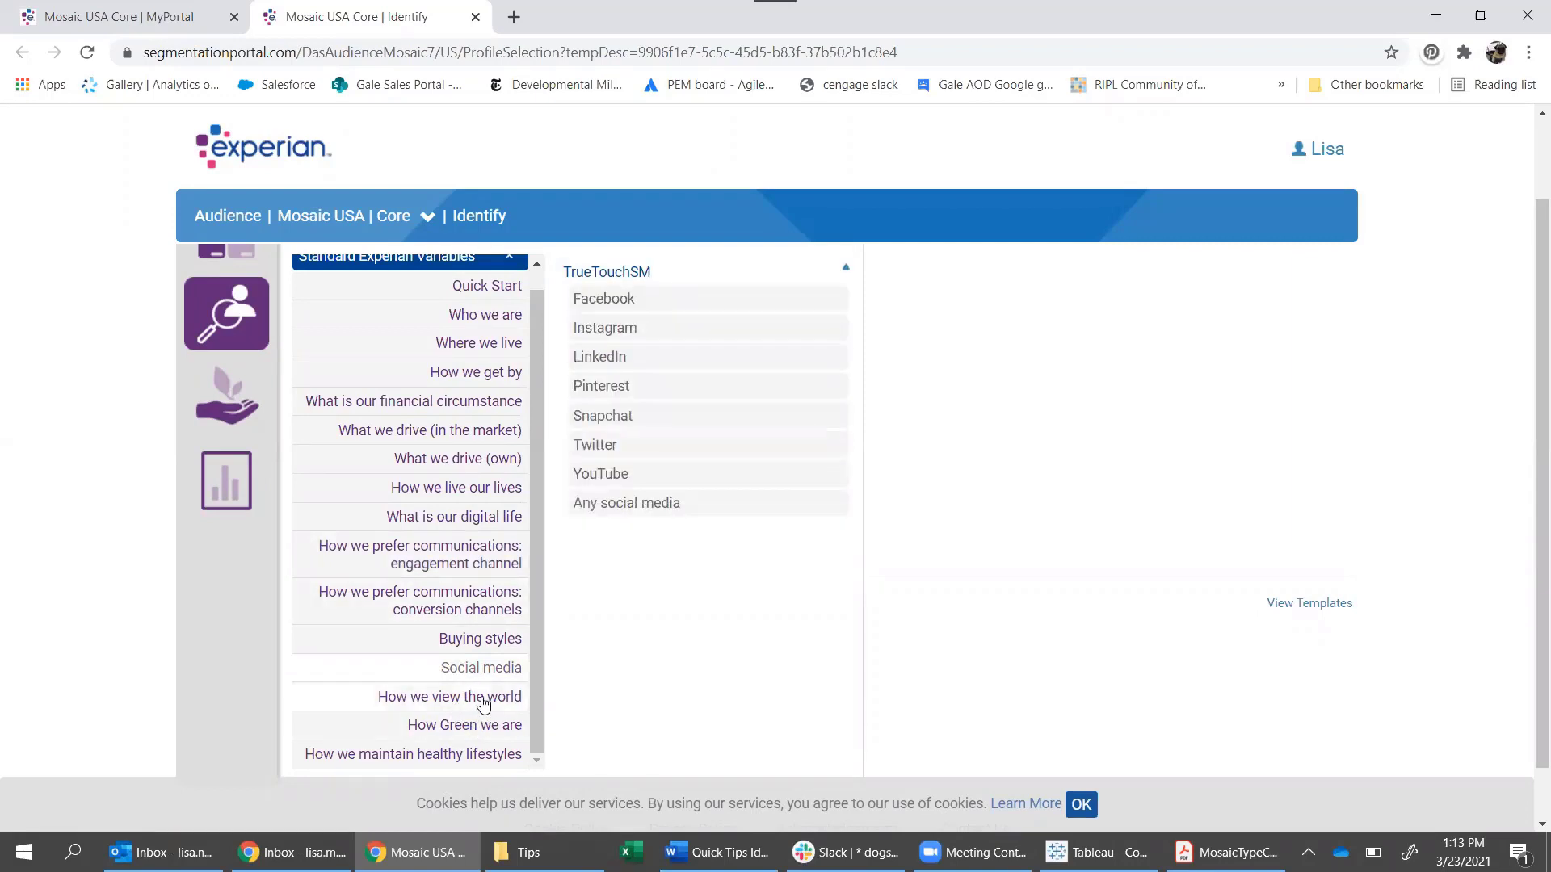
click(482, 699)
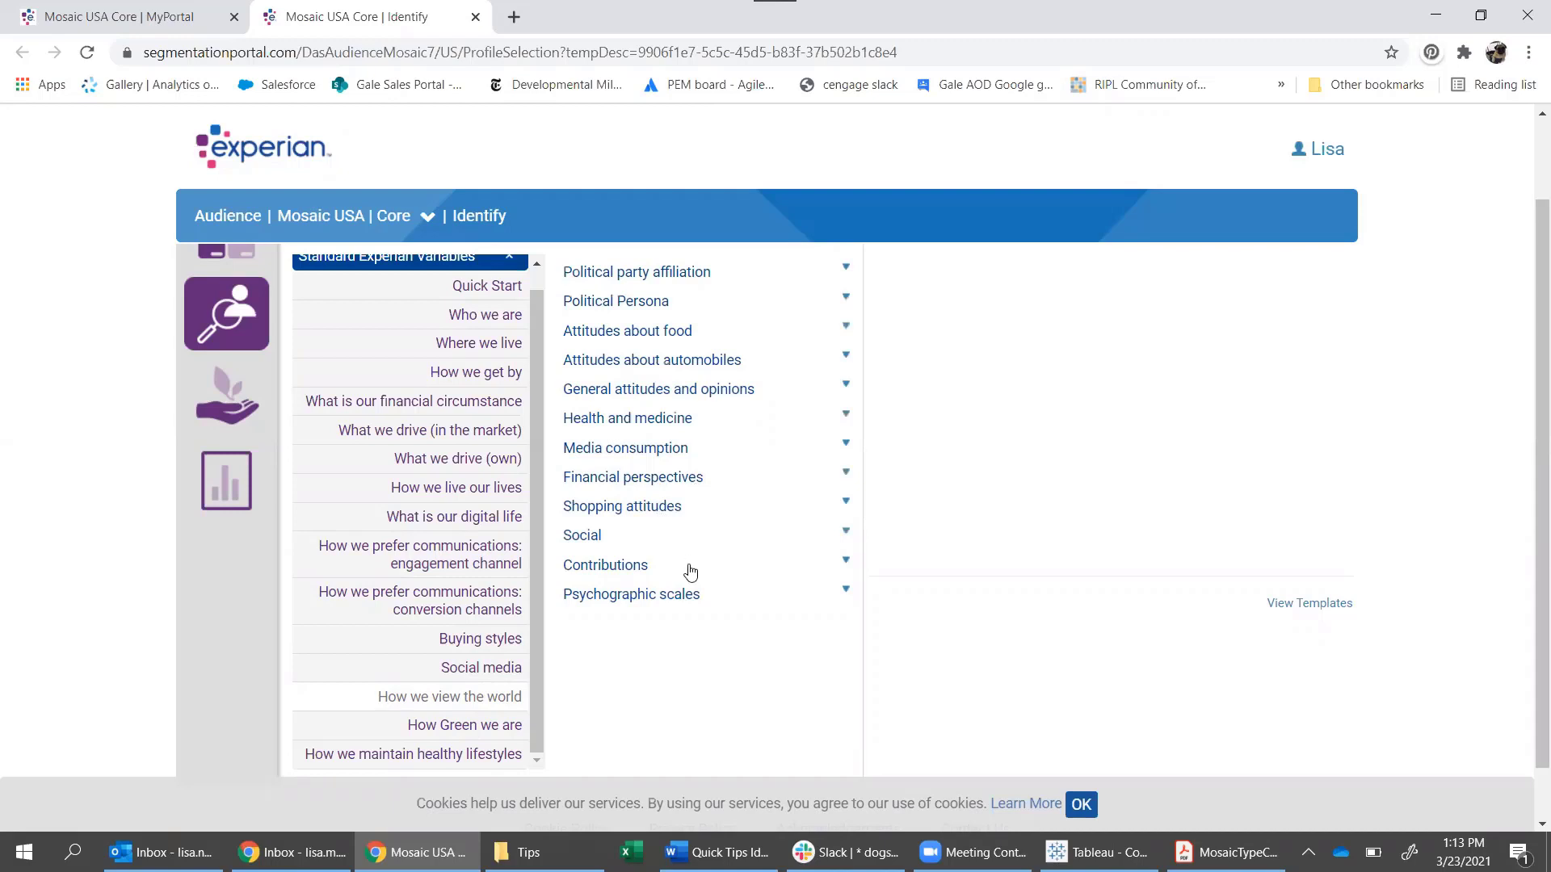
Add Age of children 0–3 from the Who we are Children variables to the Selection Summary
click(462, 318)
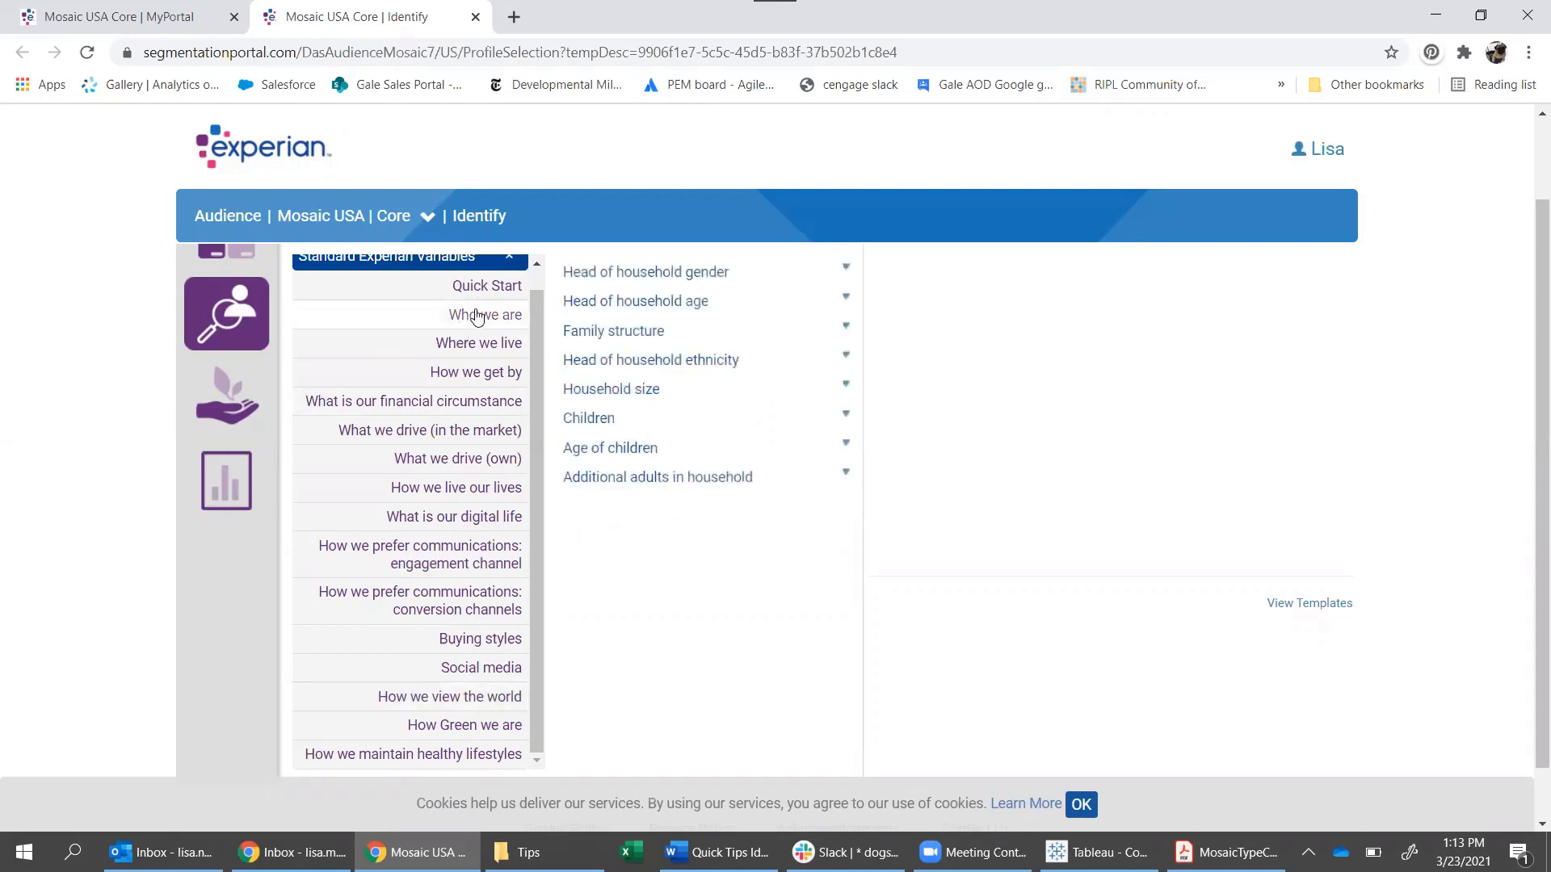
scroll(702, 497, up, 2)
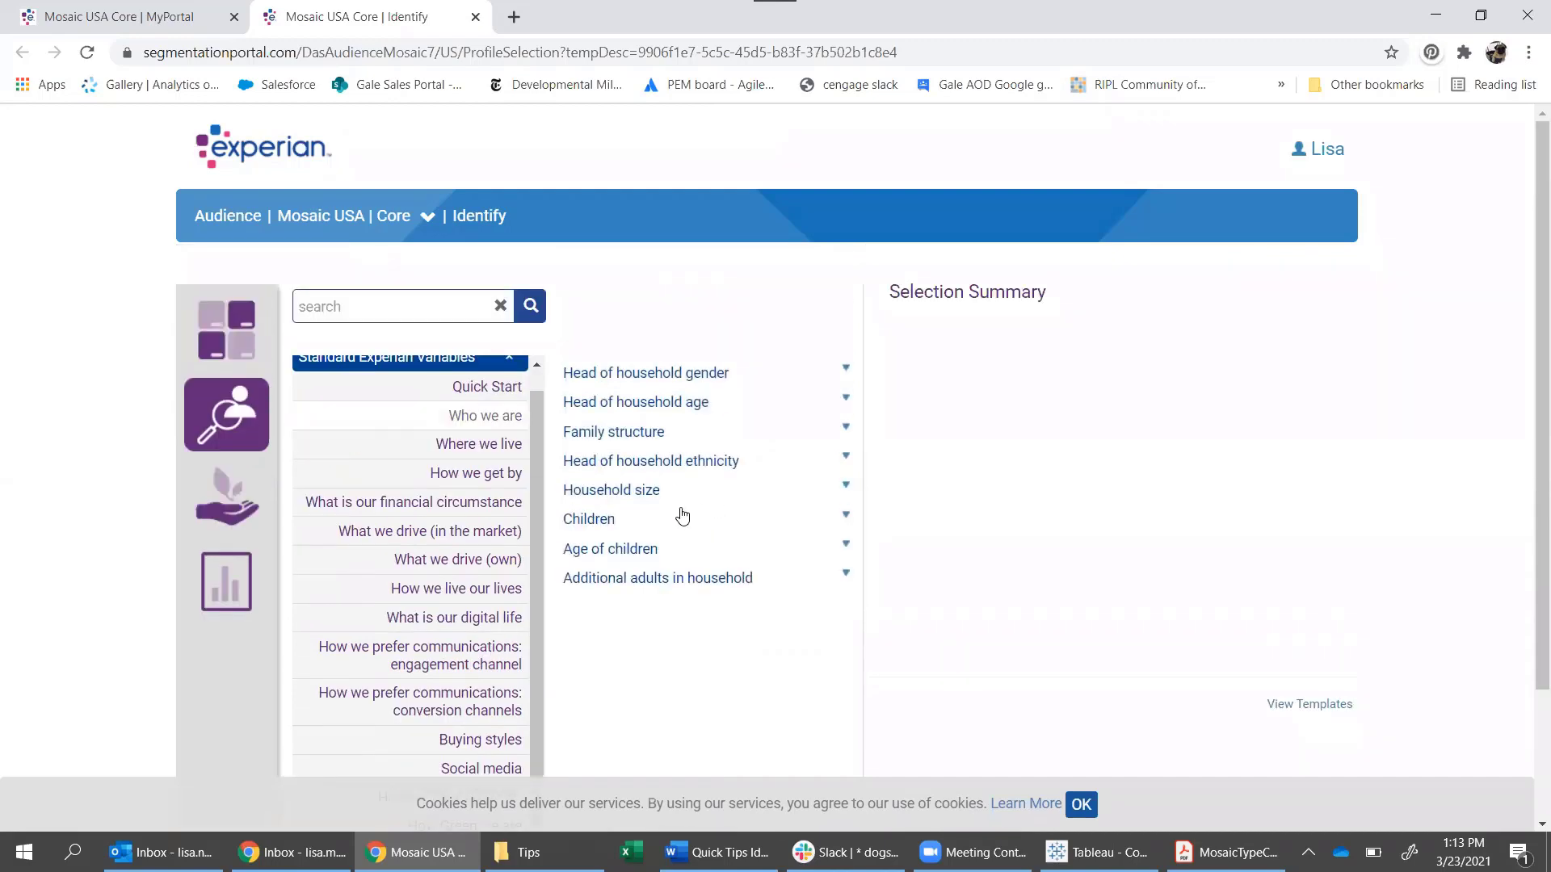
click(627, 525)
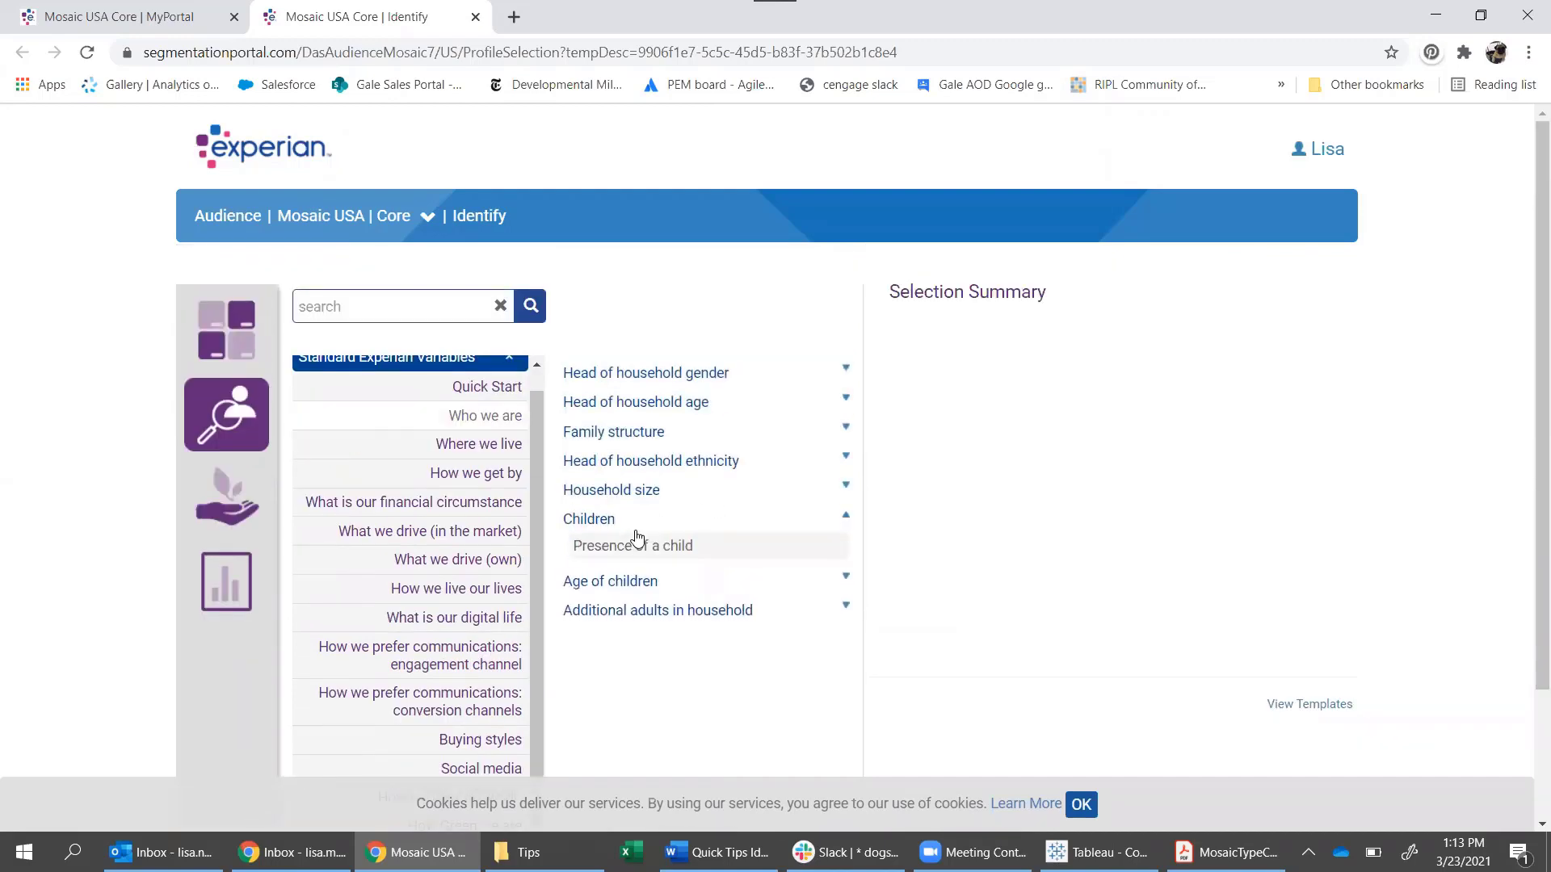
click(618, 576)
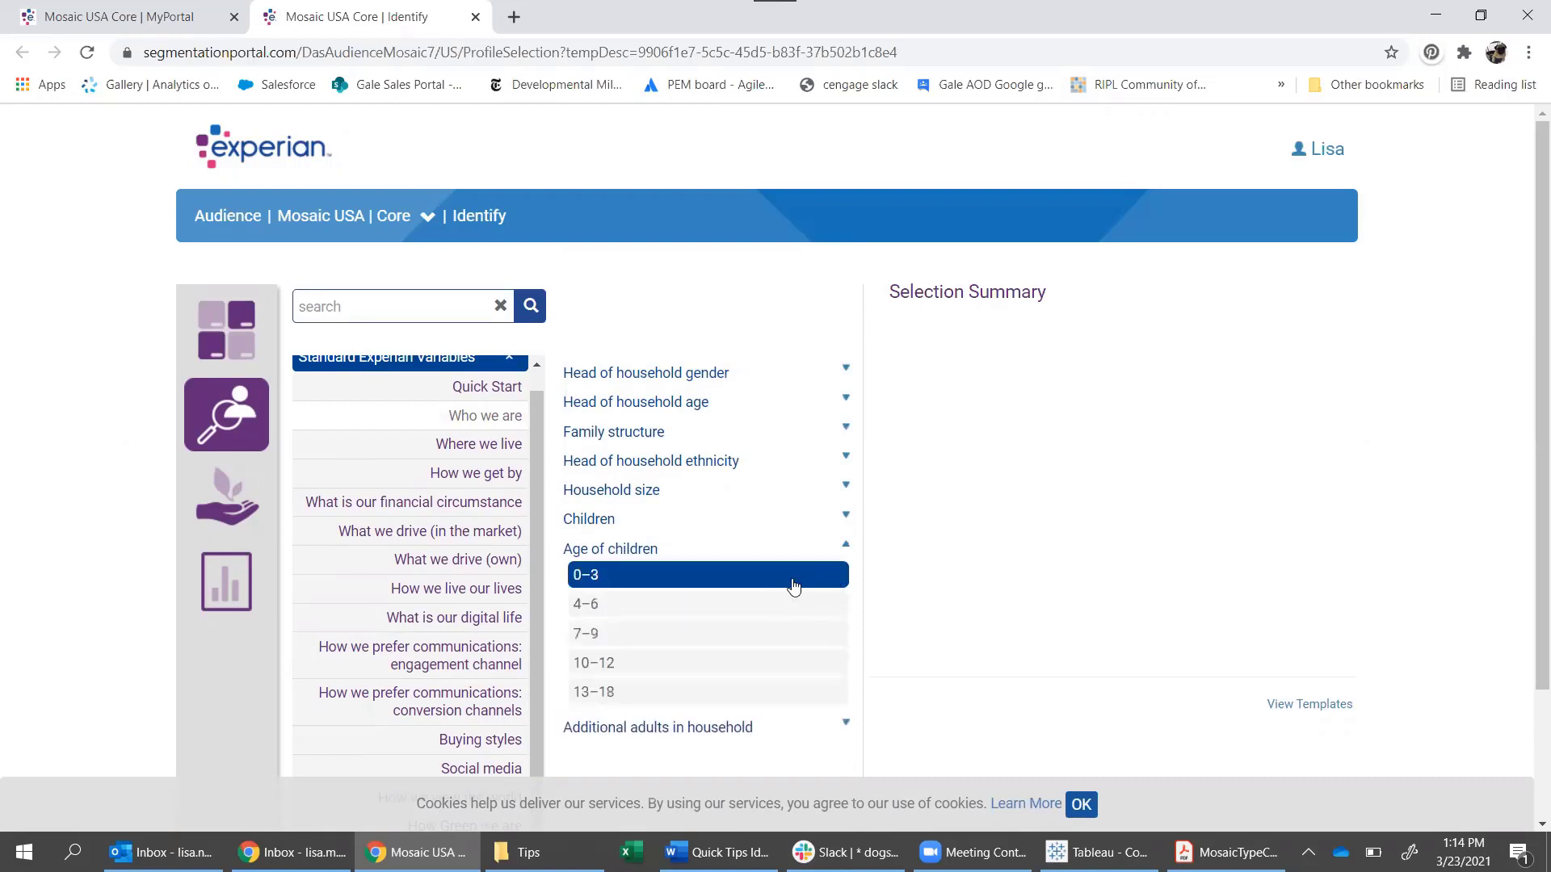
click(793, 587)
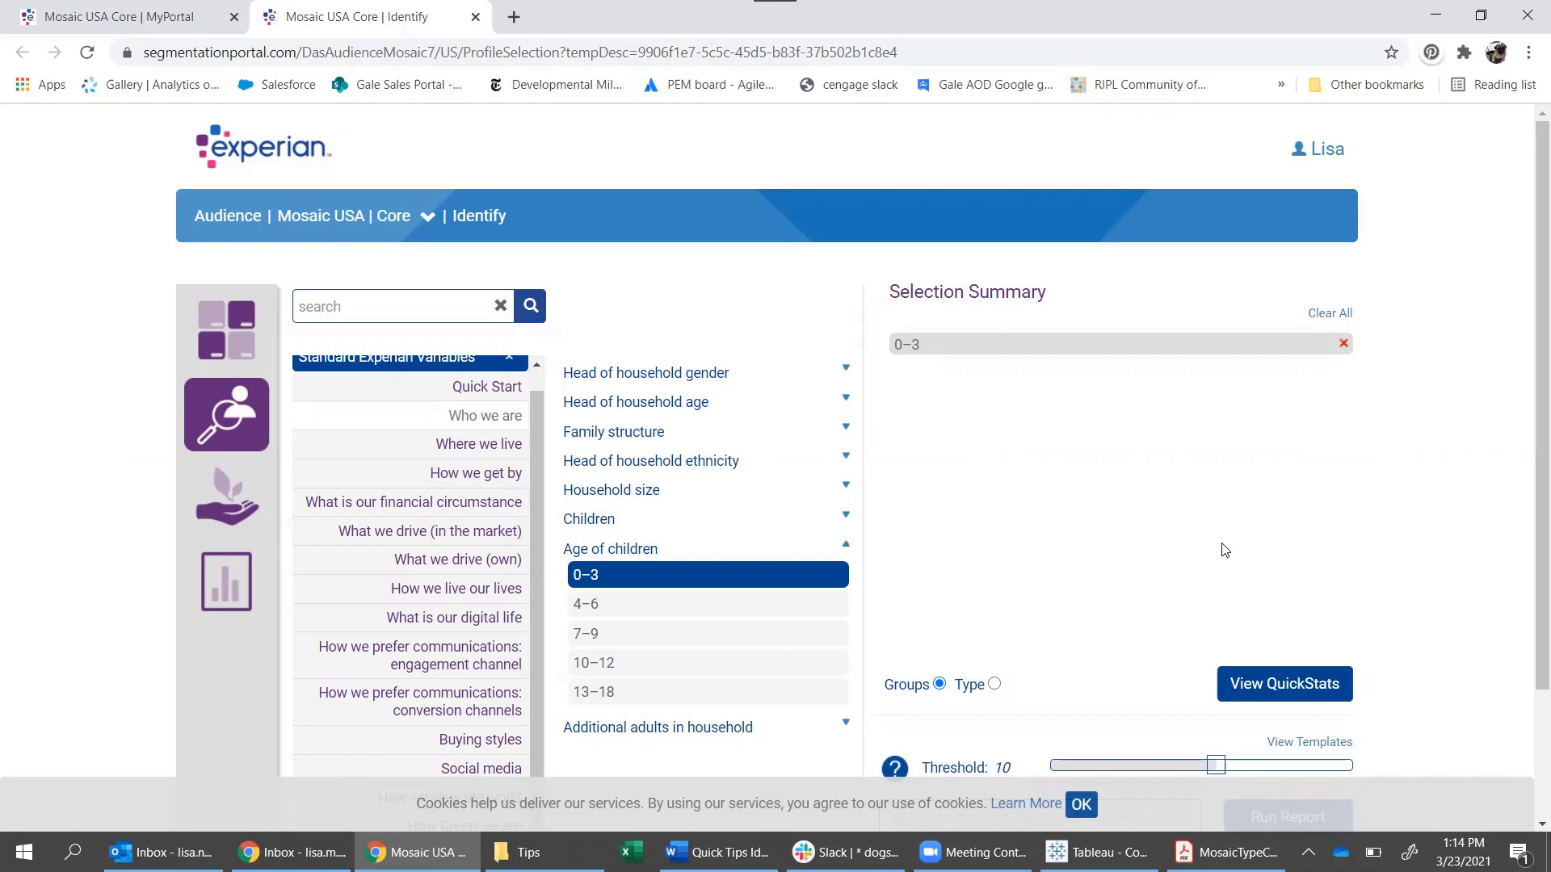
Report by Mosaic type and review the 0–3 audience Quick Stats (B08, F23, M44 score 100)
click(994, 686)
scroll(1409, 546, down, 2)
scroll(1365, 638, up, 2)
click(1306, 700)
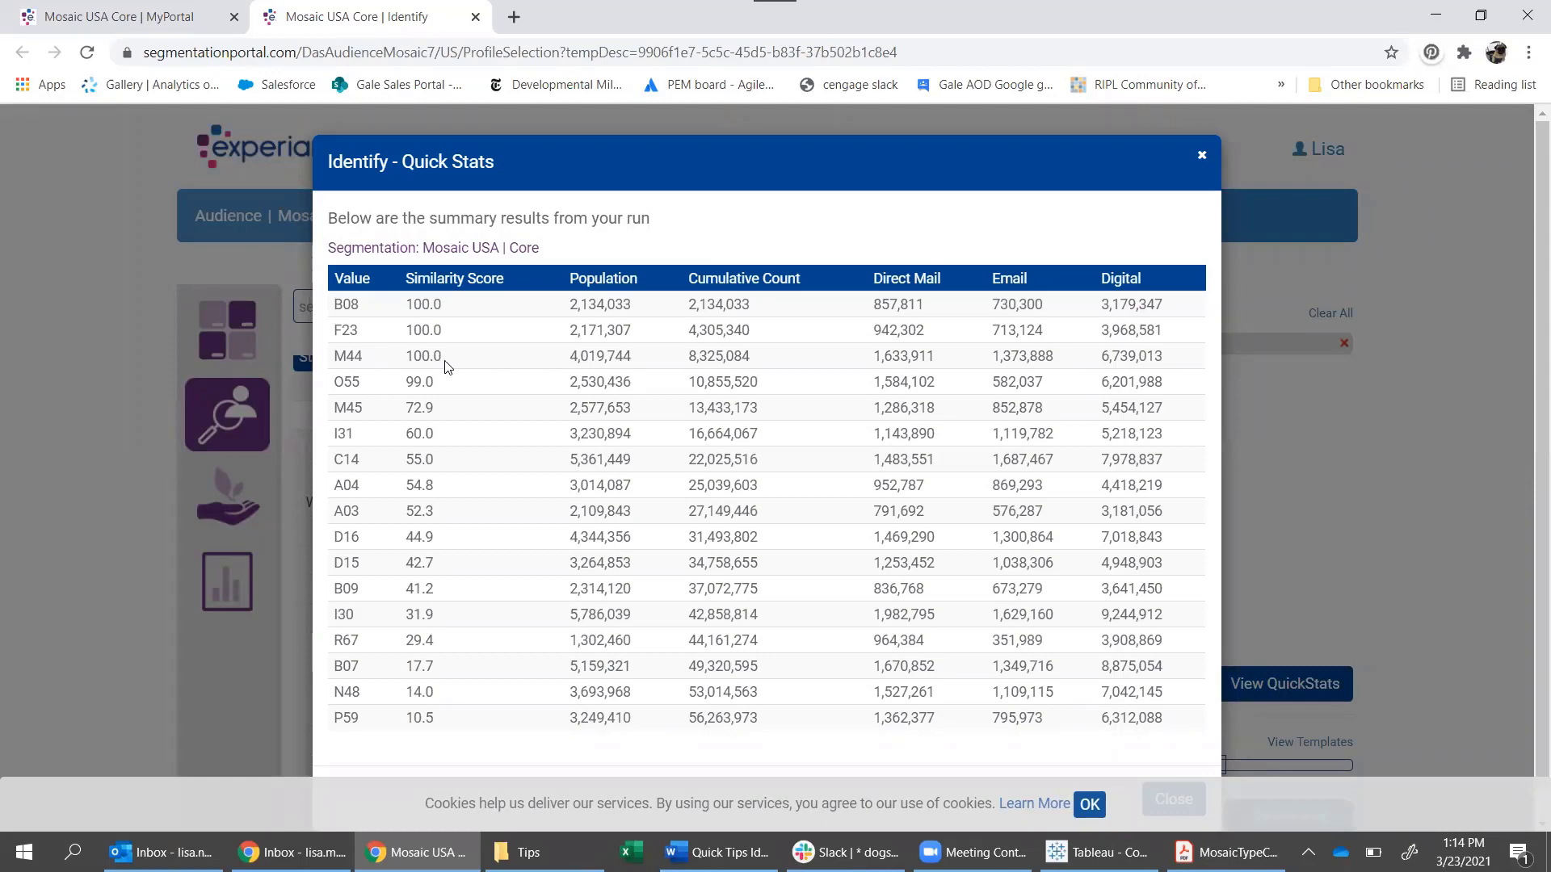
click(1203, 161)
Run the audience report and scroll through its ranked segments and pen portraits, e.g. O55 Family Troopers
scroll(1083, 502, down, 2)
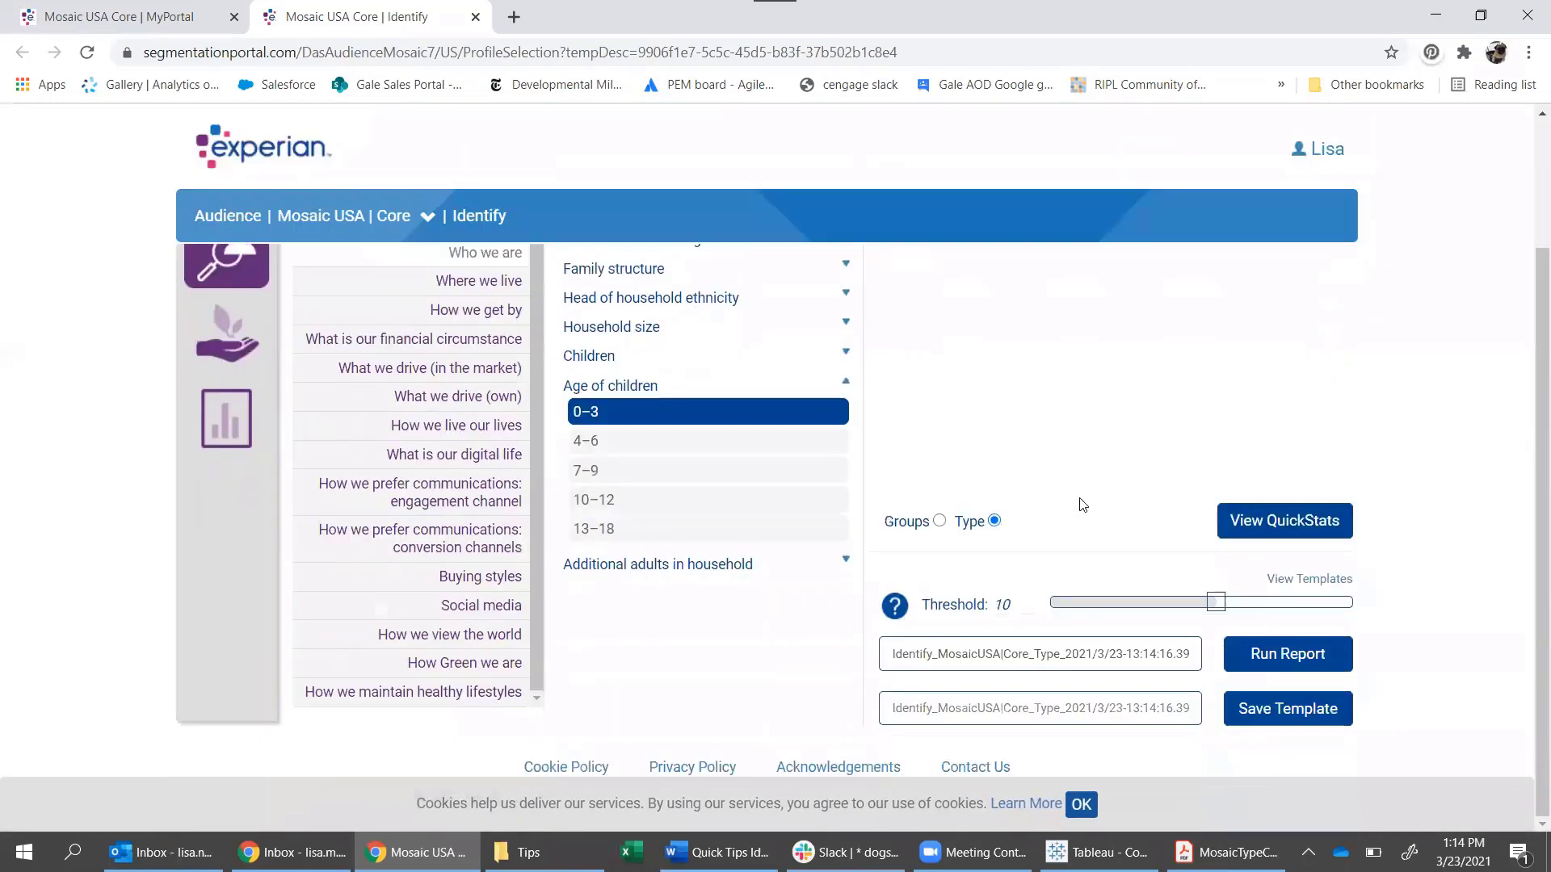
click(1265, 658)
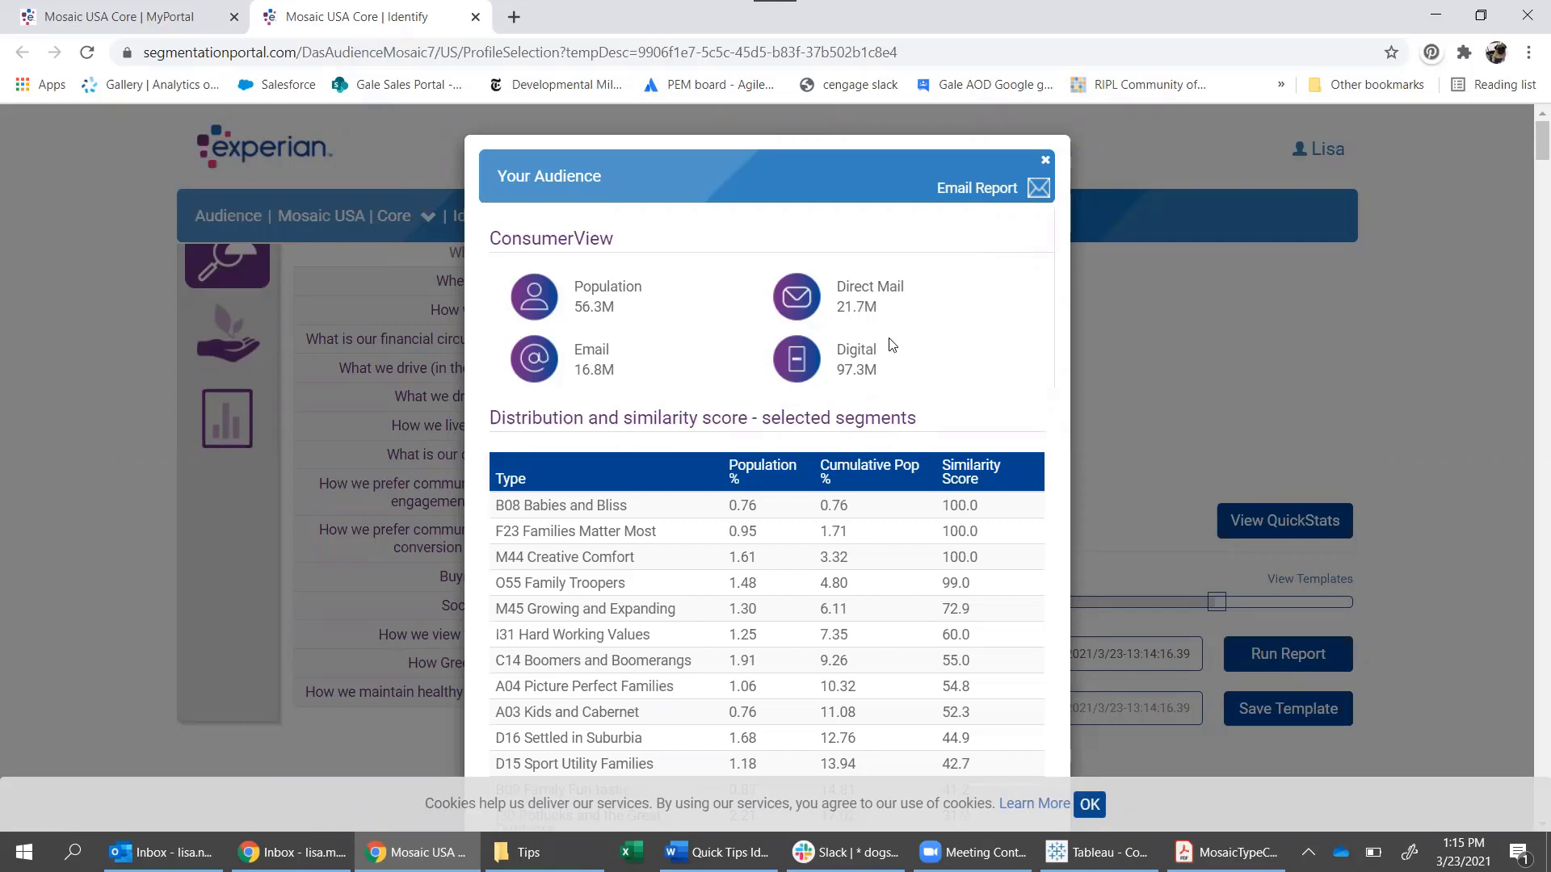
scroll(887, 335, down, 1)
scroll(868, 338, down, 2)
scroll(850, 340, down, 1)
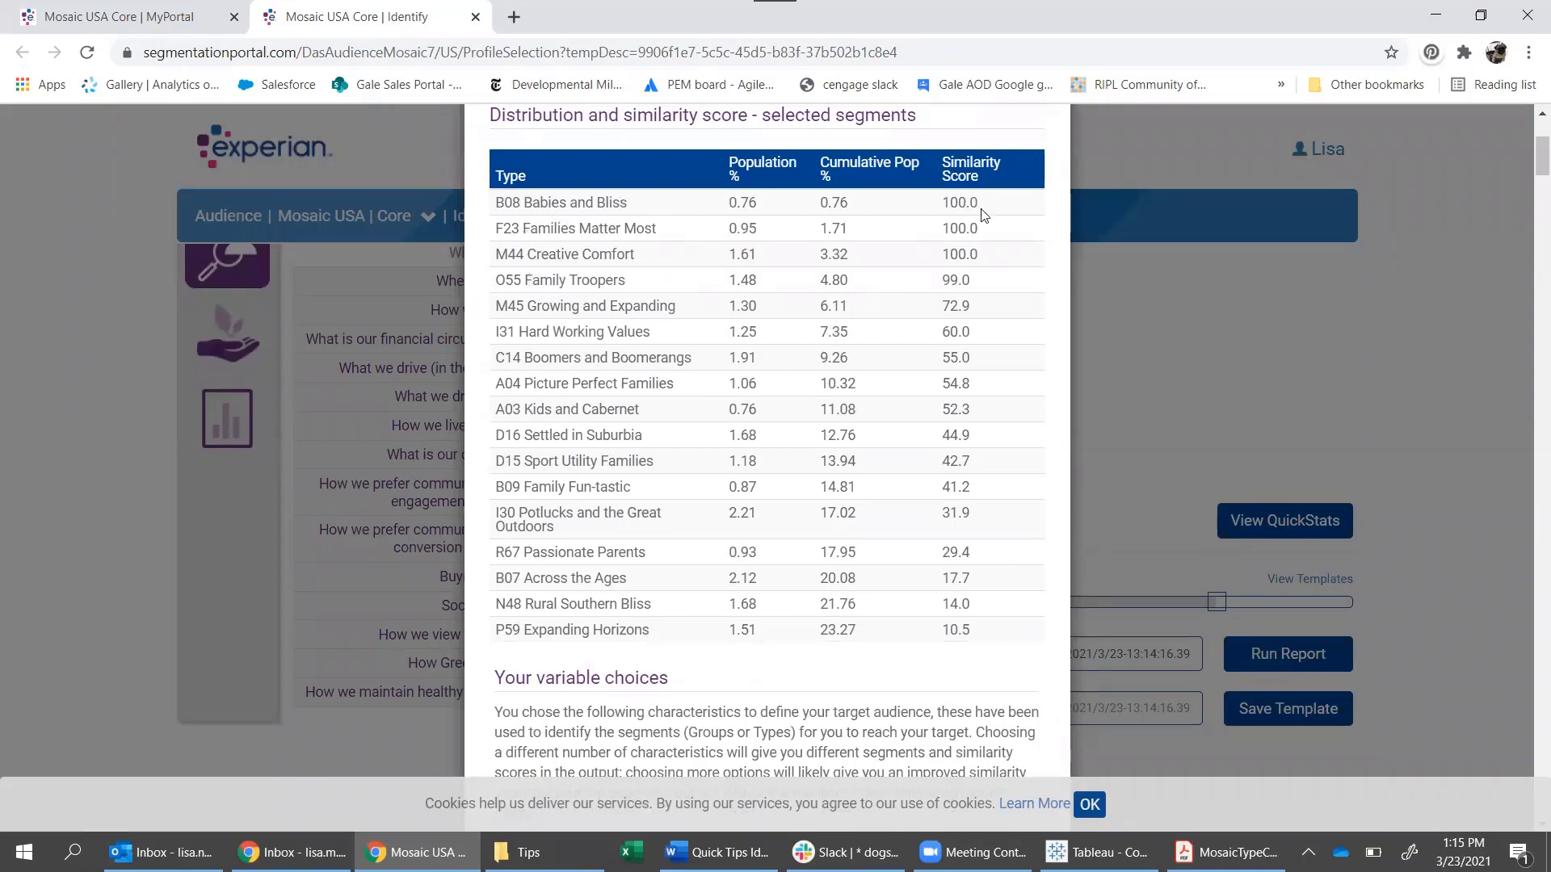
scroll(551, 382, down, 4)
scroll(551, 382, down, 3)
scroll(551, 382, down, 5)
scroll(551, 382, down, 6)
scroll(550, 383, down, 10)
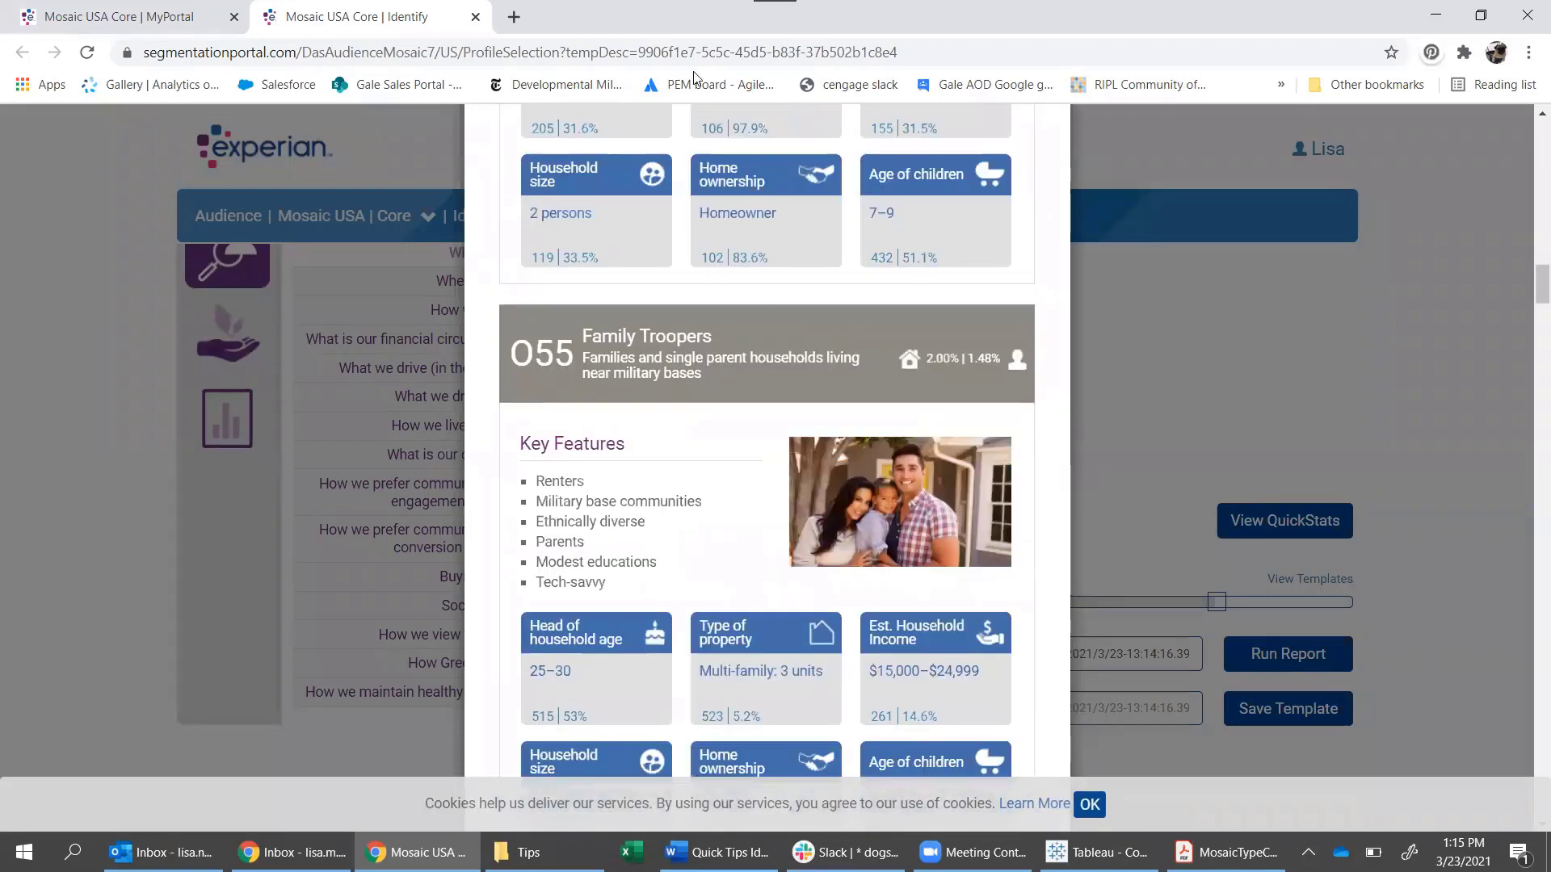